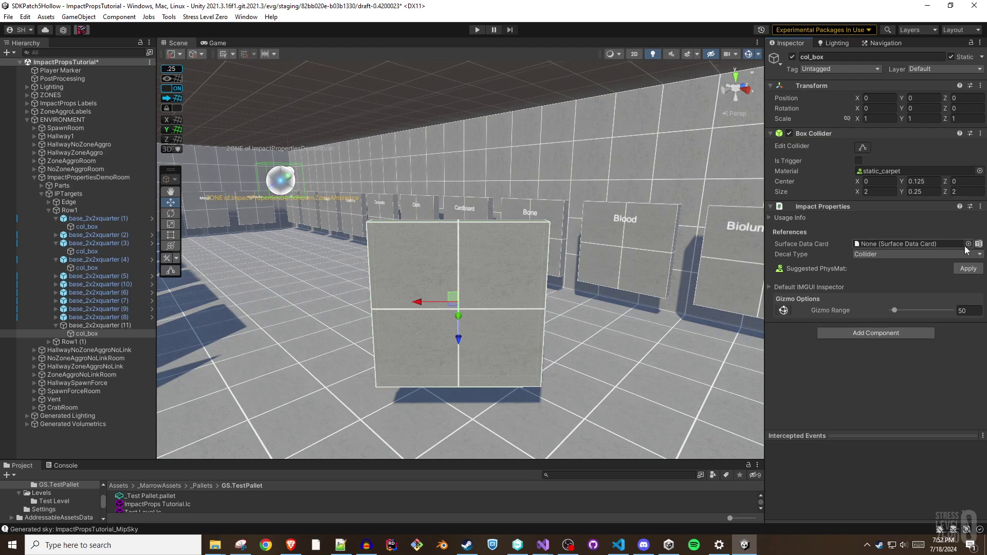
- Assign the Concrete surface data card to the base_2x2xquarter (11) collider and apply its suggested physics material
{"action": "left_click", "coordinate": [969, 245]}
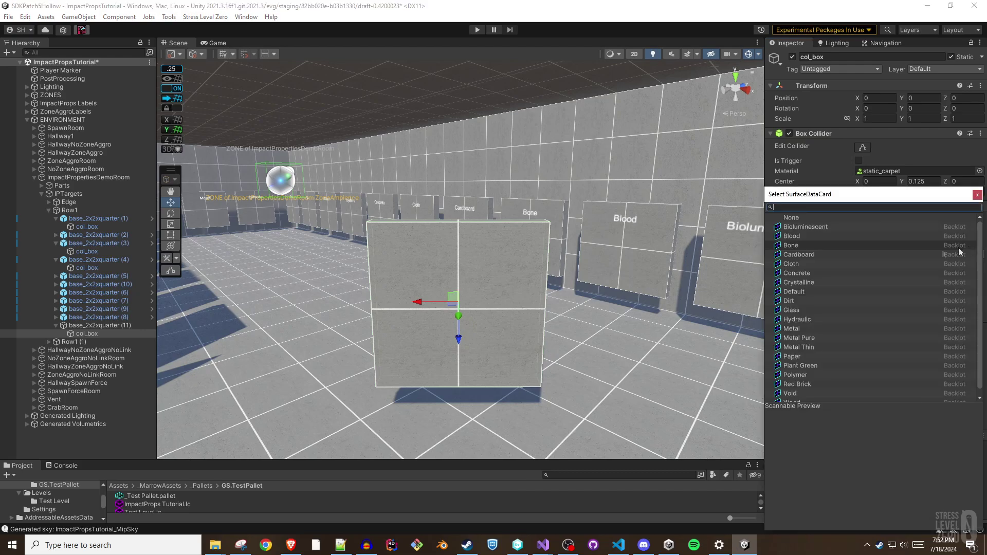
{"action": "left_click", "coordinate": [799, 276]}
{"action": "double_click", "coordinate": [799, 277]}
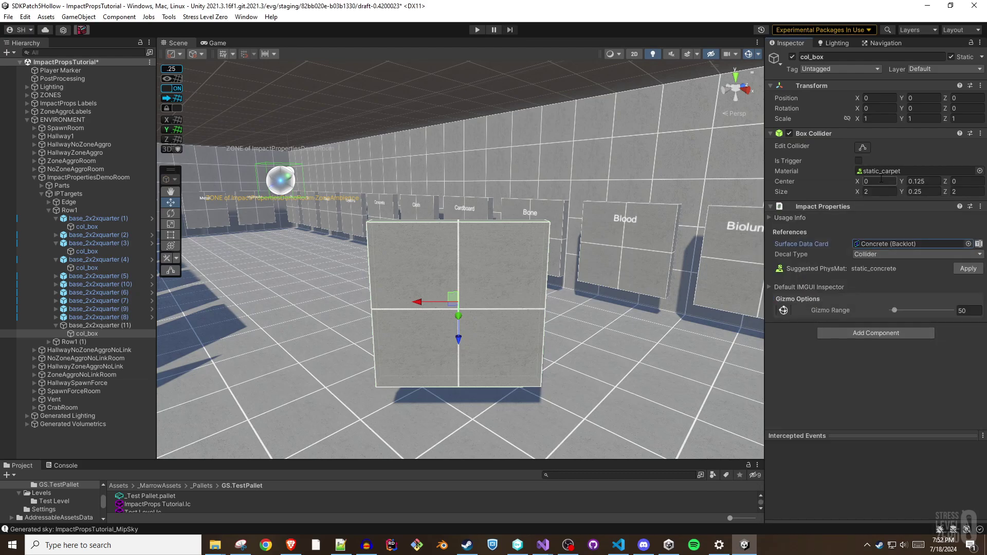
{"action": "left_click", "coordinate": [970, 269]}
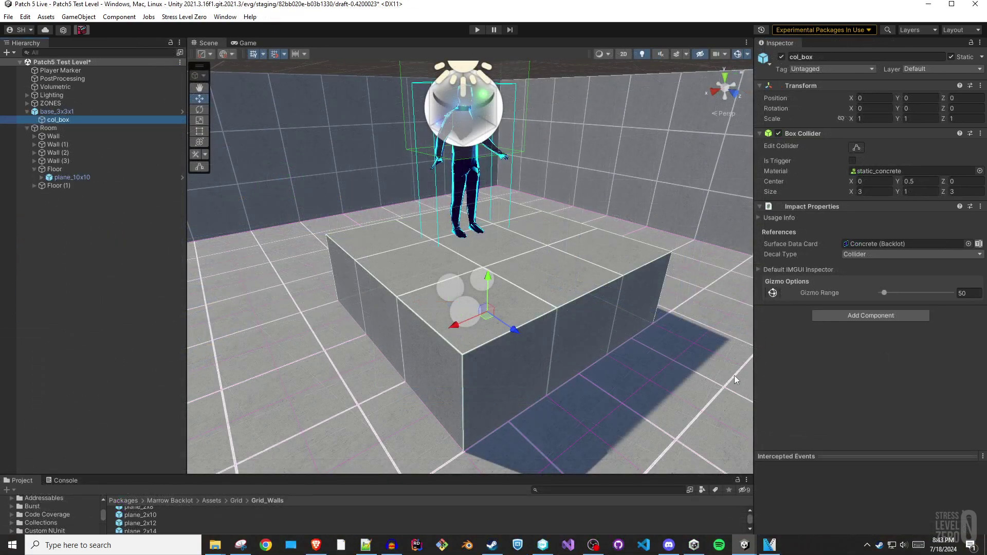
- Assign the Blood surface data card to the base_3x3x1 collider and apply its suggested physics material
{"action": "left_click", "coordinate": [968, 243]}
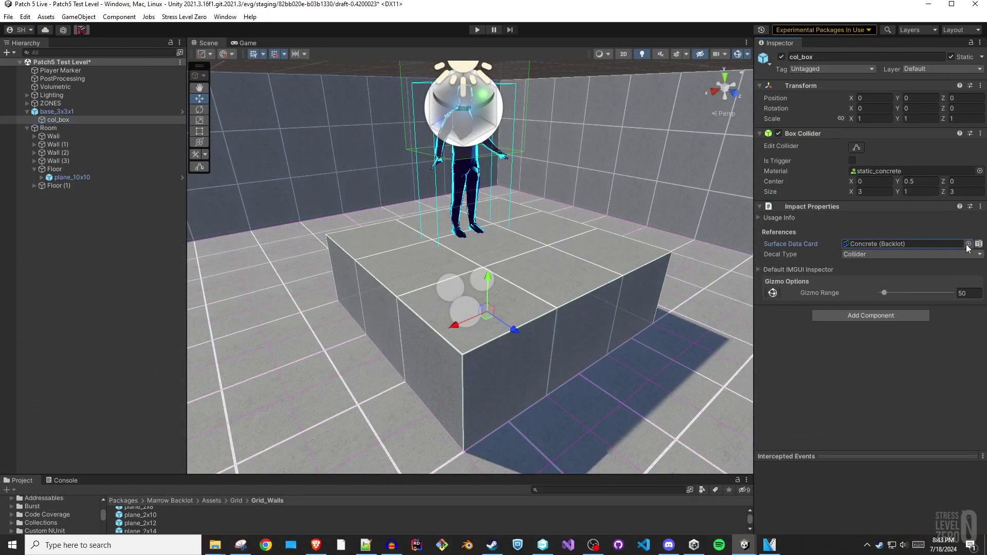
{"action": "left_click", "coordinate": [793, 238]}
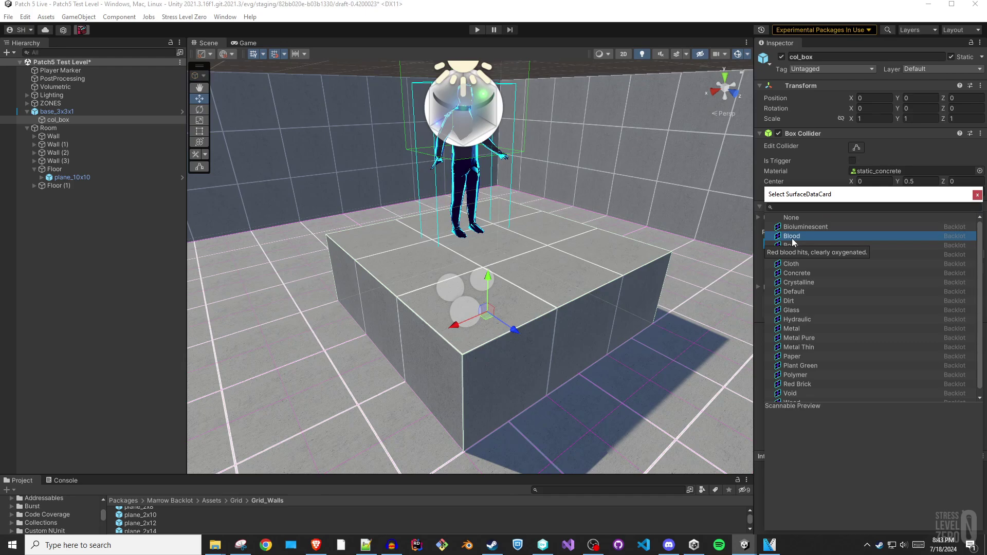
{"action": "double_click", "coordinate": [792, 239]}
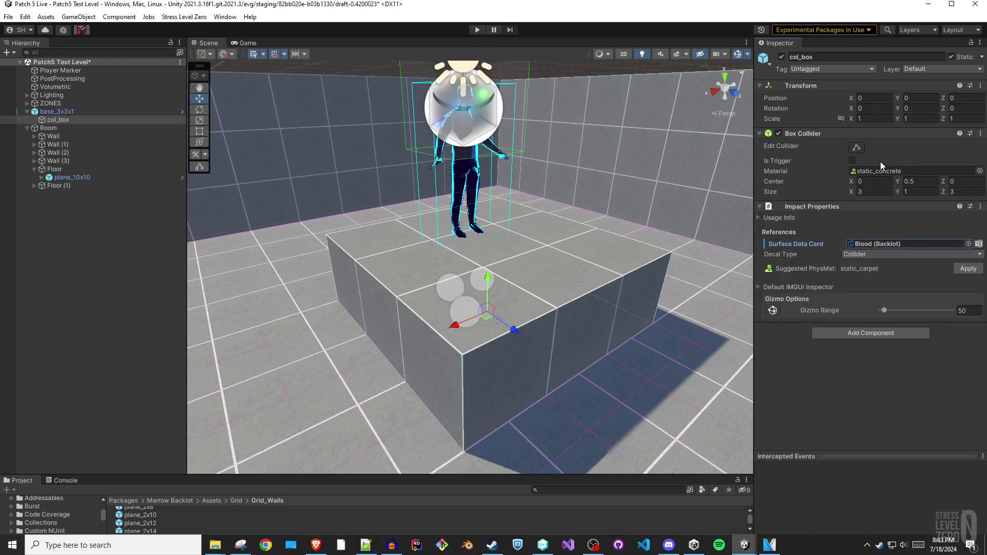
{"action": "left_click", "coordinate": [962, 269]}
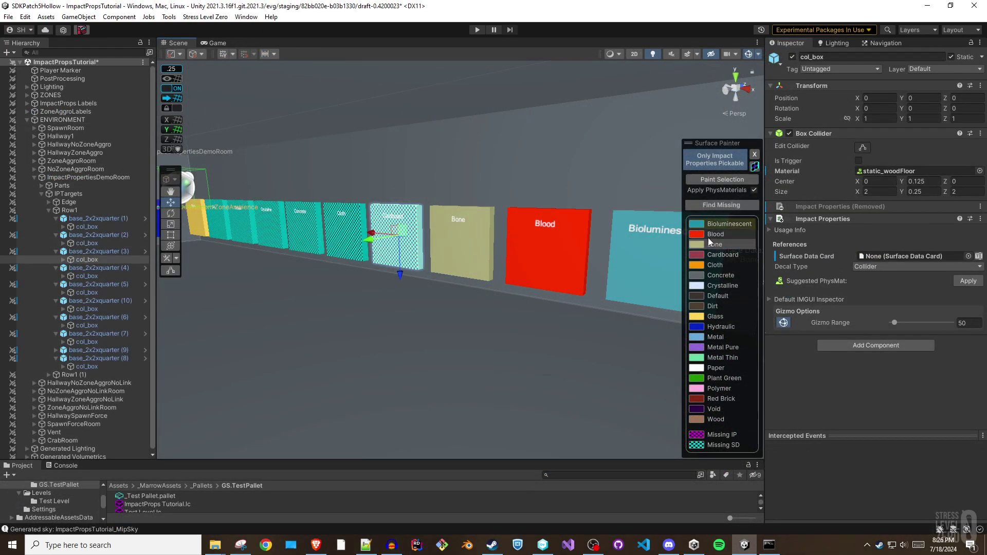
- Paint the Cardboard and Cloth panels with their matching surface data using the Surface Painter
{"action": "left_click", "coordinate": [723, 180]}
{"action": "left_click", "coordinate": [342, 238]}
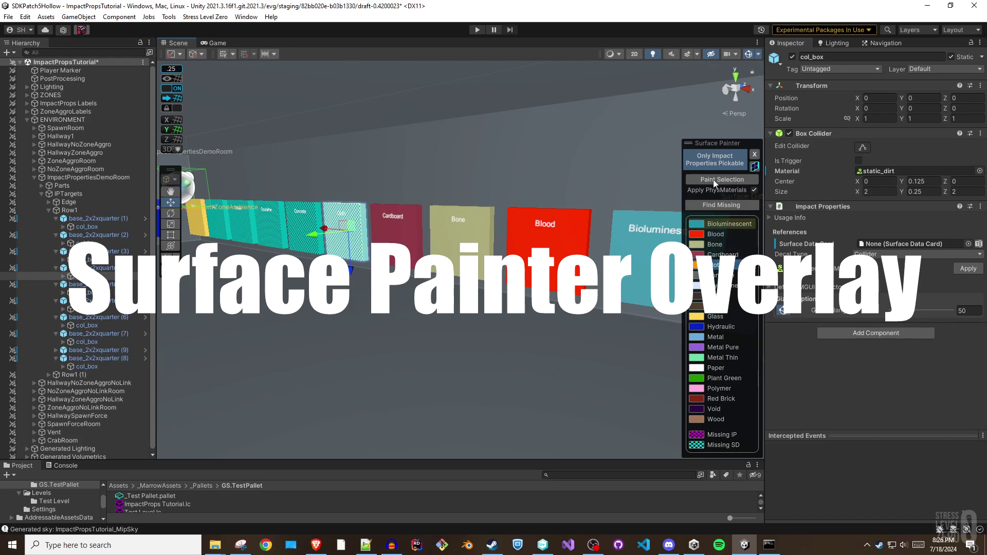
{"action": "left_click", "coordinate": [715, 183]}
- Paint the Concrete panel with Concrete surface data and the Crystalline panel with Crystalline
{"action": "left_click", "coordinate": [307, 231]}
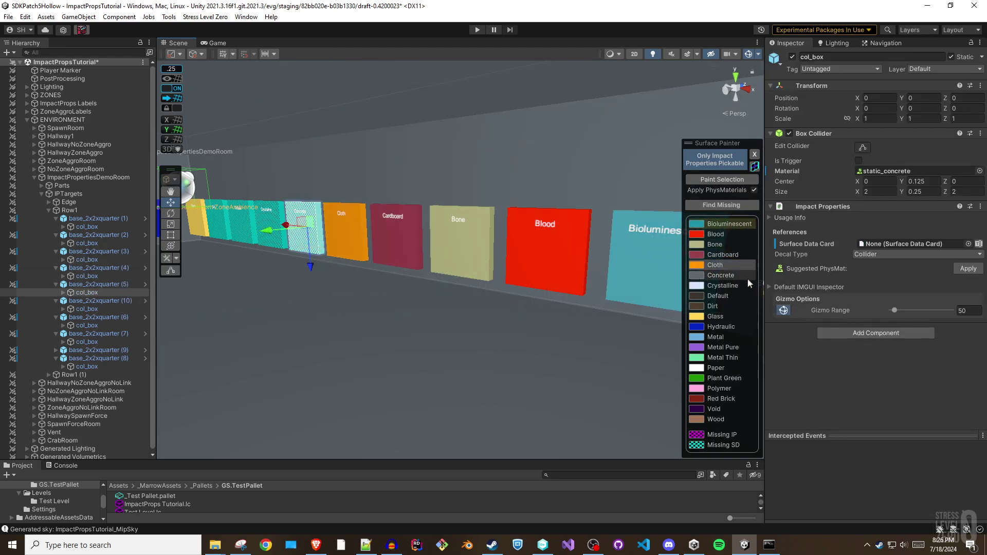
{"action": "left_click", "coordinate": [730, 276]}
{"action": "left_click", "coordinate": [729, 182]}
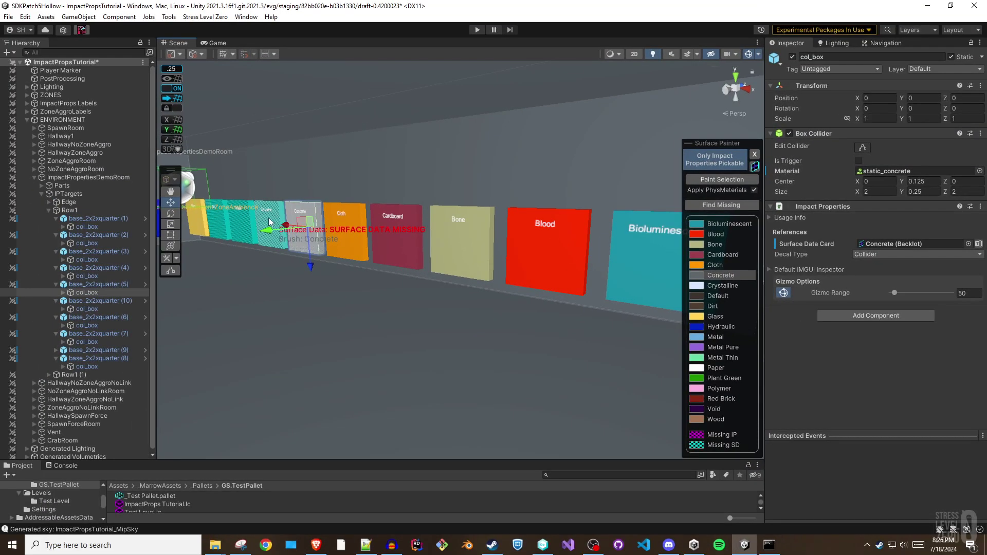
{"action": "left_click", "coordinate": [270, 222]}
{"action": "left_click", "coordinate": [718, 180]}
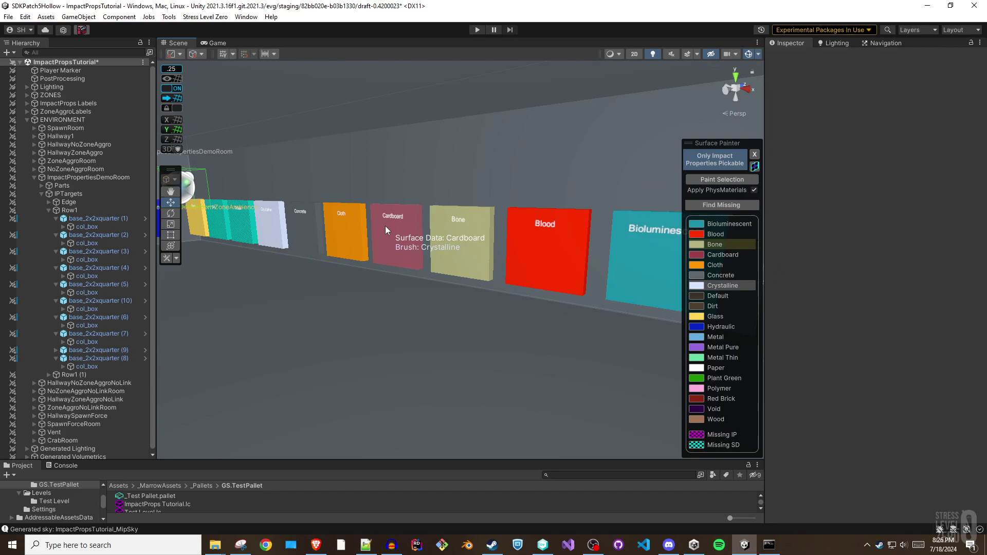
- Paint the Default panel with Default surface data and the Dirt panel with Dirt
{"action": "left_click", "coordinate": [439, 257]}
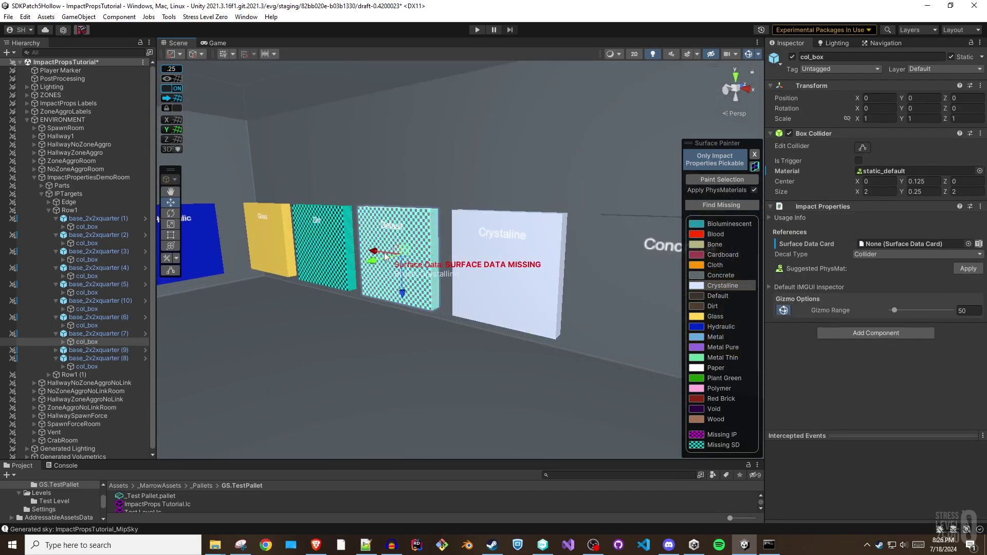
{"action": "left_click", "coordinate": [723, 180]}
{"action": "left_click", "coordinate": [323, 242]}
{"action": "left_click", "coordinate": [713, 181]}
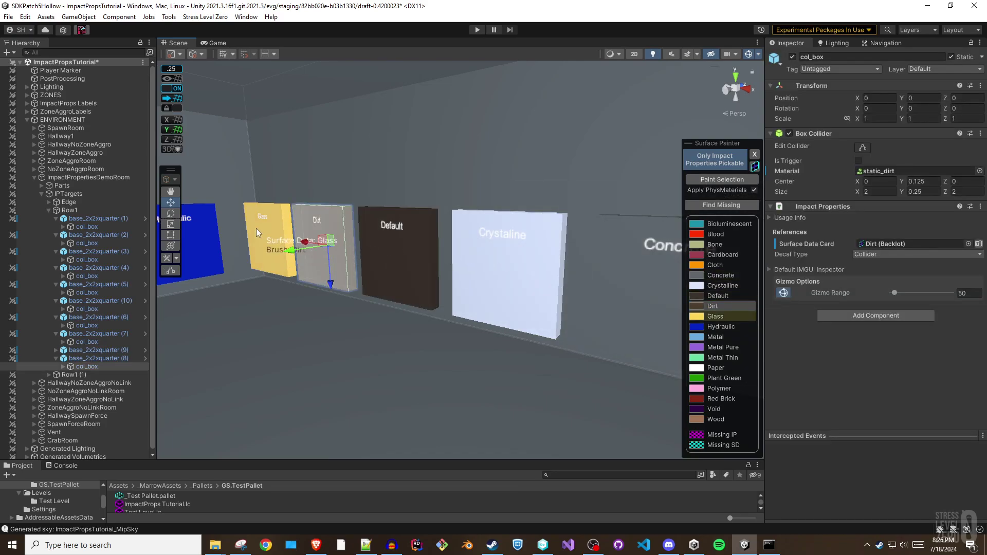
- Look over the painted panels around the room and close the Surface Painter
{"action": "right_click_drag", "start_coordinate": [279, 243], "coordinate": [149, 235]}
{"action": "mouse_move", "coordinate": [379, 228]}
{"action": "right_mouse_down"}
{"action": "mouse_move", "coordinate": [511, 263]}
{"action": "mouse_move", "coordinate": [194, 271]}
{"action": "mouse_move", "coordinate": [624, 315]}
{"action": "mouse_move", "coordinate": [388, 283]}
{"action": "mouse_move", "coordinate": [579, 282]}
{"action": "mouse_move", "coordinate": [536, 297]}
{"action": "mouse_move", "coordinate": [598, 256]}
{"action": "right_mouse_up"}
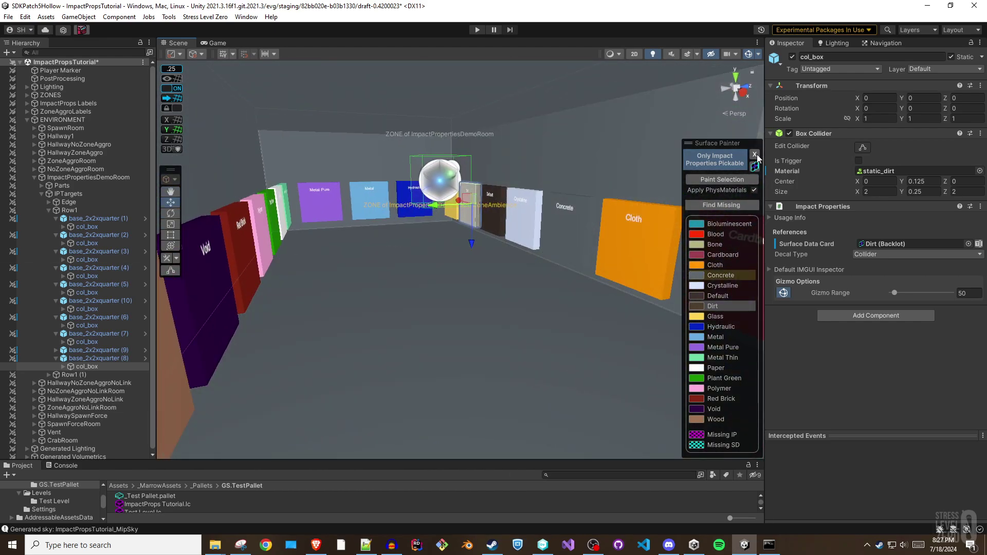
{"action": "left_click", "coordinate": [755, 155]}
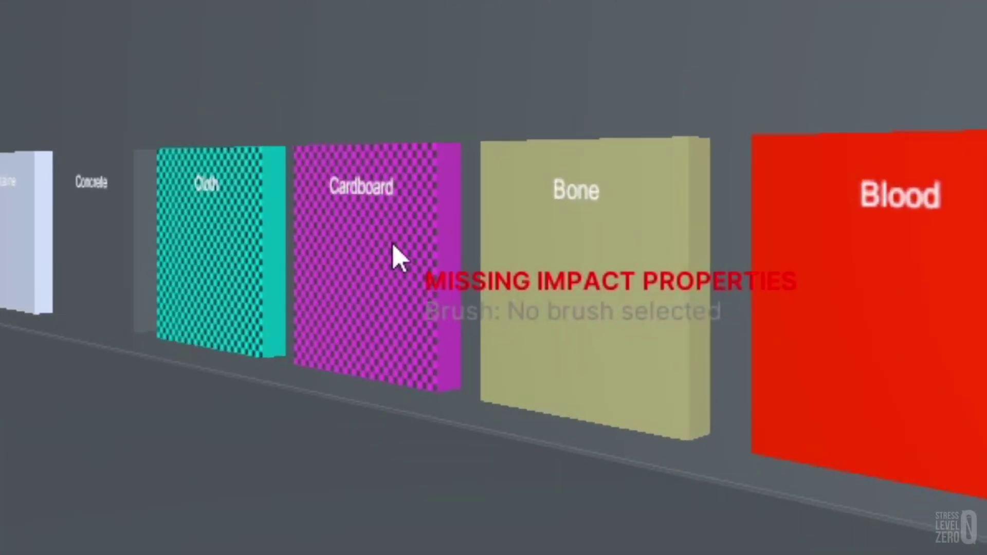
- Paint the Cardboard panel that lacks impact properties as Cardboard and select the neighbouring Cloth panel
{"action": "left_click", "coordinate": [393, 245]}
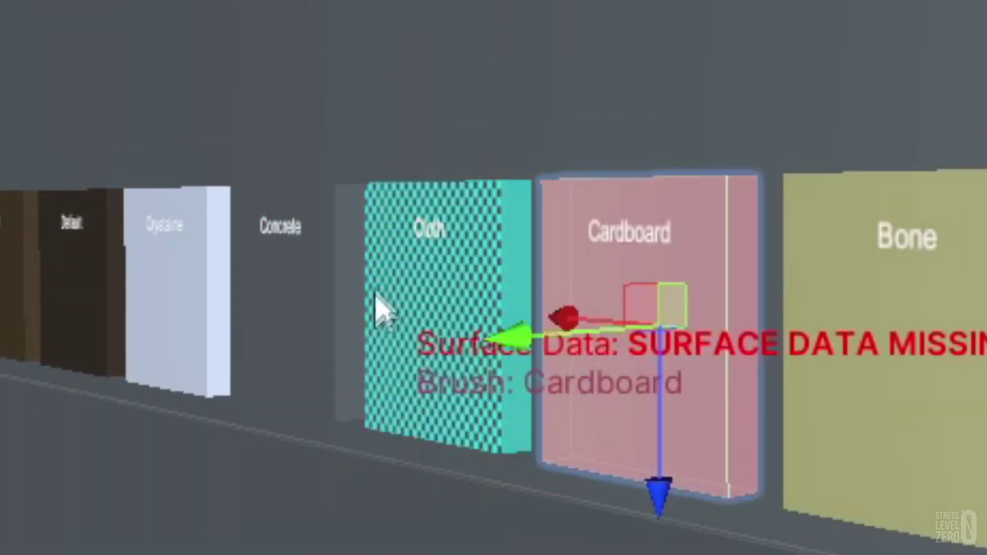
{"action": "left_click", "coordinate": [438, 328]}
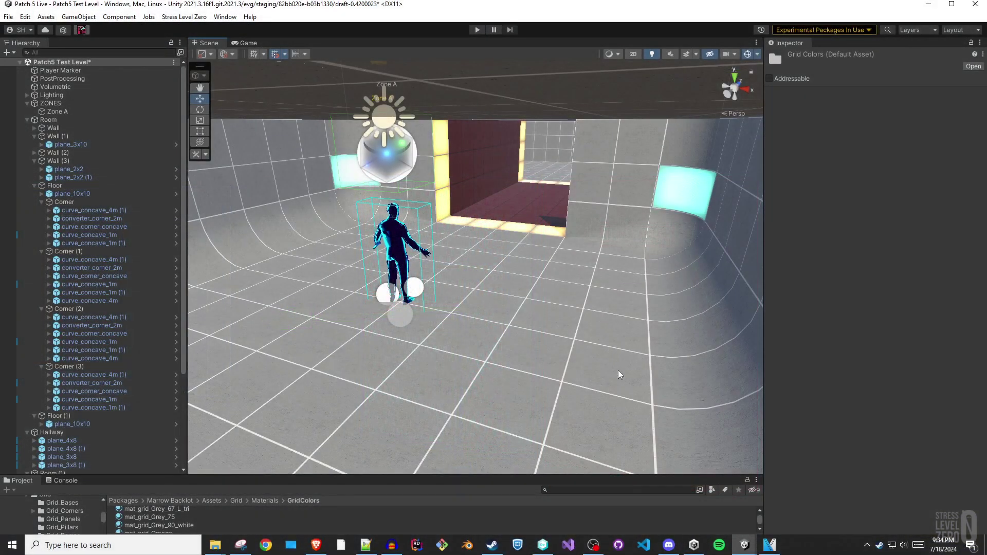
- Paint the hallway's two side walls, ceiling and floor together with Red Brick surface data
{"action": "right_click_drag", "start_coordinate": [626, 379], "coordinate": [633, 330]}
{"action": "scroll", "coordinate": [632, 330], "scroll_direction": "up", "scroll_amount": 3}
{"action": "scroll", "coordinate": [630, 330], "scroll_direction": "up", "scroll_amount": 5}
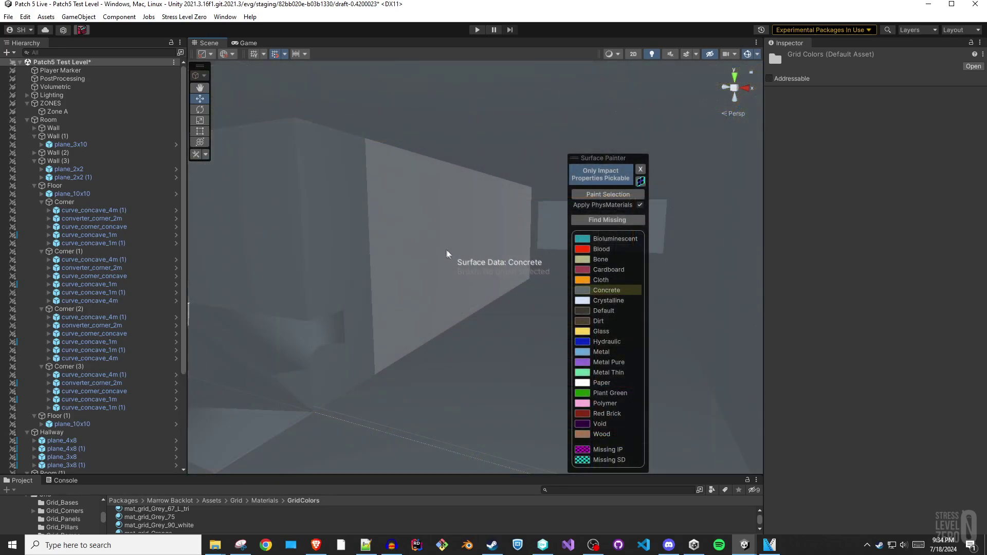
{"action": "left_click", "coordinate": [440, 213]}
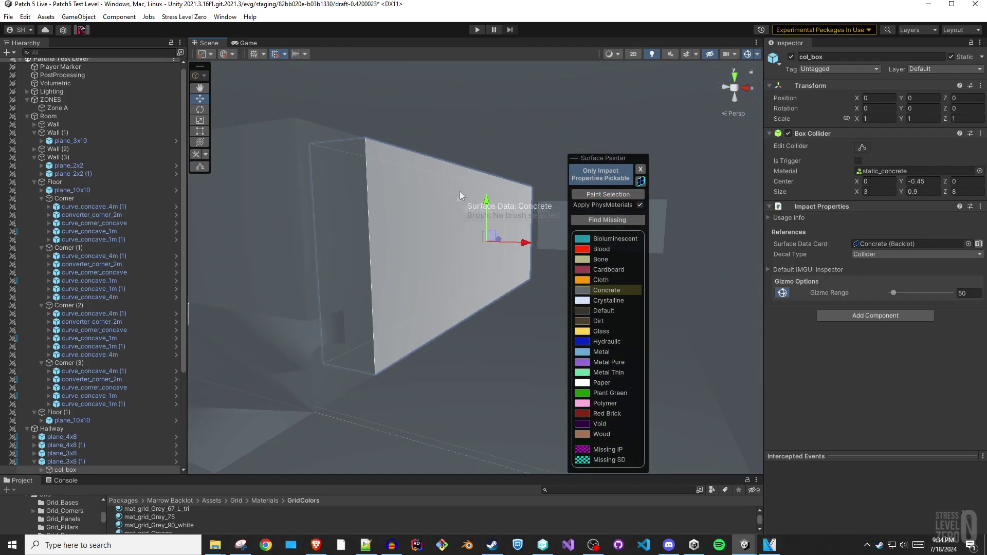
{"action": "left_click", "coordinate": [530, 127], "text": "shift"}
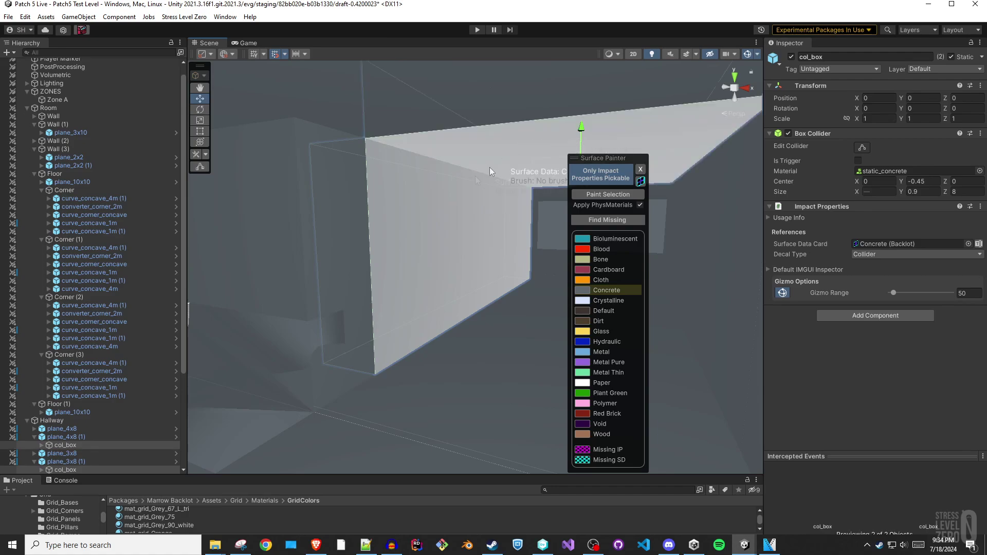
{"action": "right_click_drag", "start_coordinate": [430, 205], "coordinate": [512, 205]}
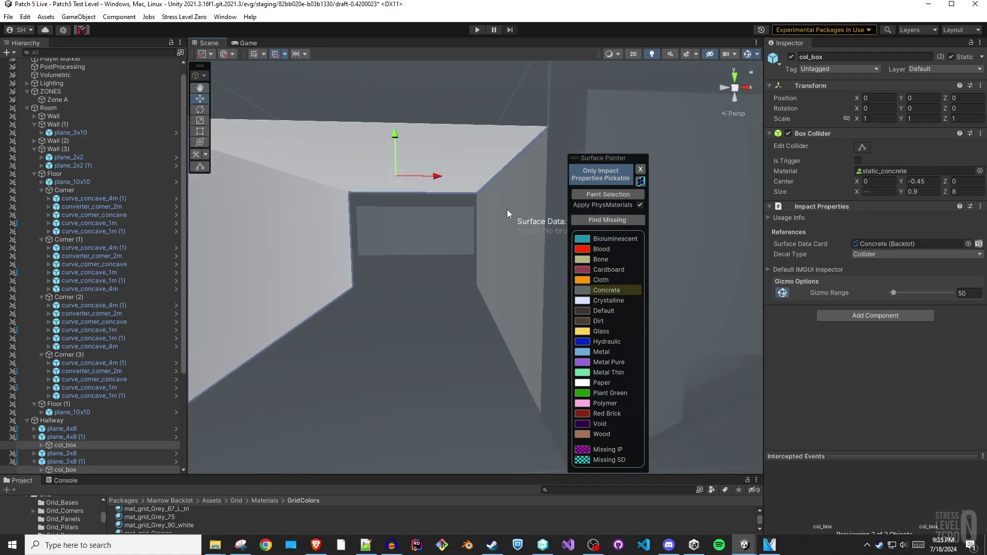
{"action": "left_click", "coordinate": [507, 209], "text": "shift"}
{"action": "left_click", "coordinate": [371, 345], "text": "shift"}
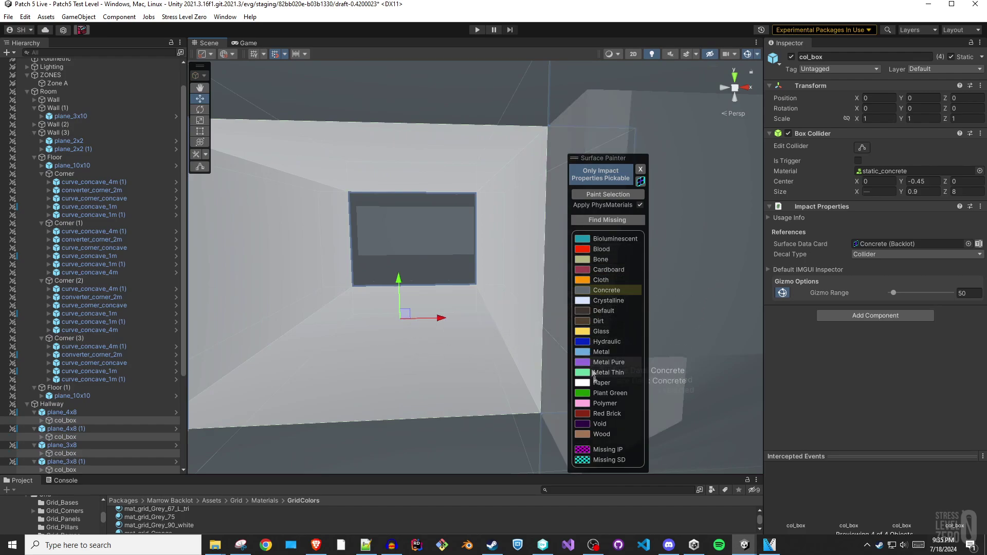
{"action": "left_click", "coordinate": [598, 415]}
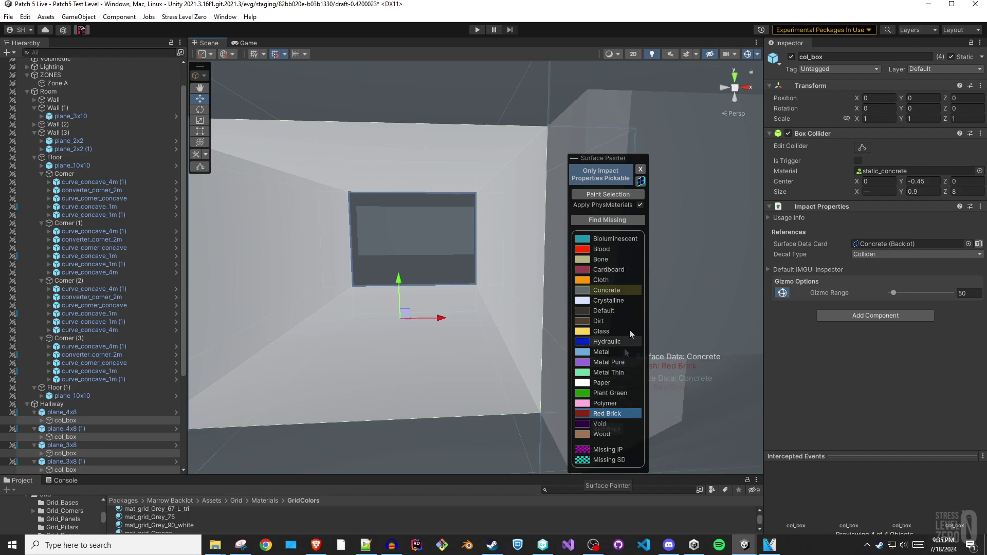
{"action": "left_click", "coordinate": [606, 197]}
- Paint the four light ring planes framing the hallway entrance with Glass surface data
{"action": "right_click_drag", "start_coordinate": [381, 289], "coordinate": [303, 307]}
{"action": "left_click_drag", "start_coordinate": [304, 307], "coordinate": [316, 307], "text": "alt"}
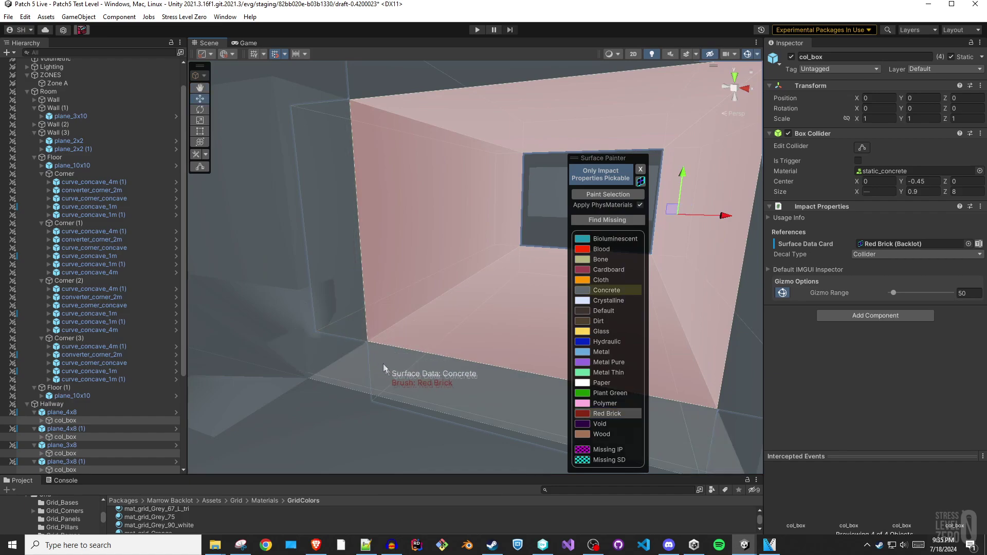
{"action": "left_click", "coordinate": [411, 371]}
{"action": "left_click", "coordinate": [329, 206], "text": "shift"}
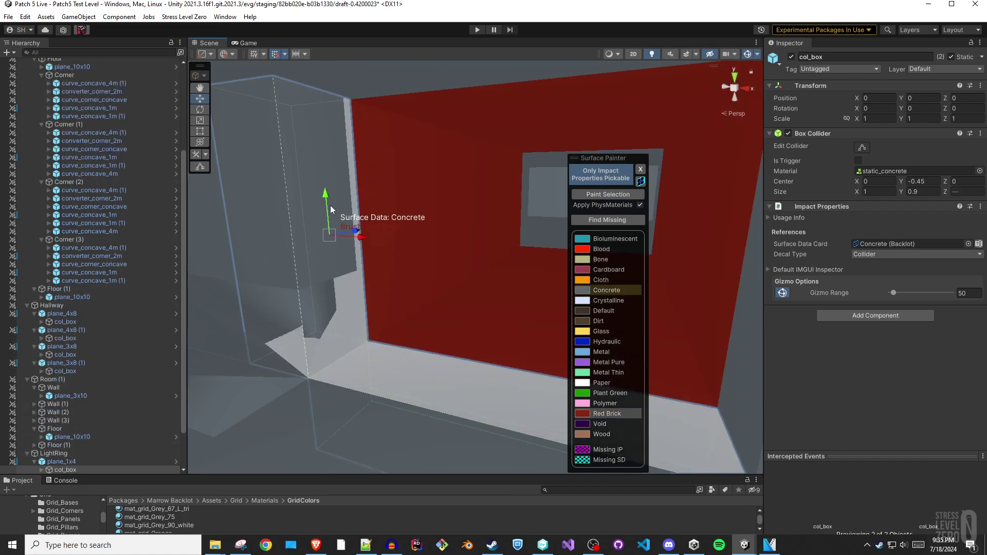
{"action": "left_click", "coordinate": [407, 82], "text": "shift"}
{"action": "right_click_drag", "start_coordinate": [337, 174], "coordinate": [466, 181]}
{"action": "left_click", "coordinate": [466, 181], "text": "shift"}
{"action": "left_click", "coordinate": [600, 331]}
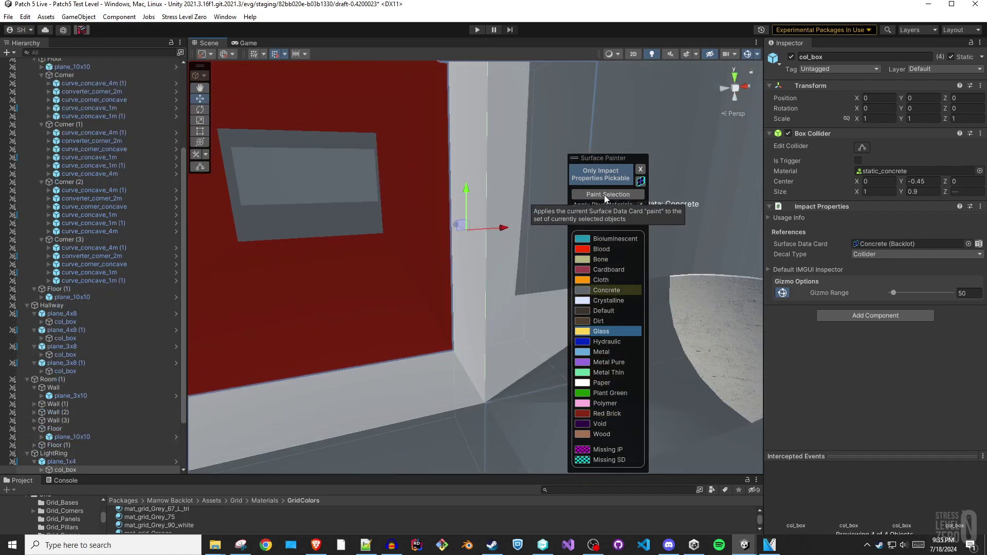
{"action": "left_click", "coordinate": [607, 194]}
- Close the Surface Painter and view the light ring around the hallway entrance in normal shading
{"action": "mouse_move", "coordinate": [363, 258]}
{"action": "right_mouse_down"}
{"action": "mouse_move", "coordinate": [276, 249]}
{"action": "mouse_move", "coordinate": [277, 227]}
{"action": "mouse_move", "coordinate": [273, 246]}
{"action": "right_mouse_up"}
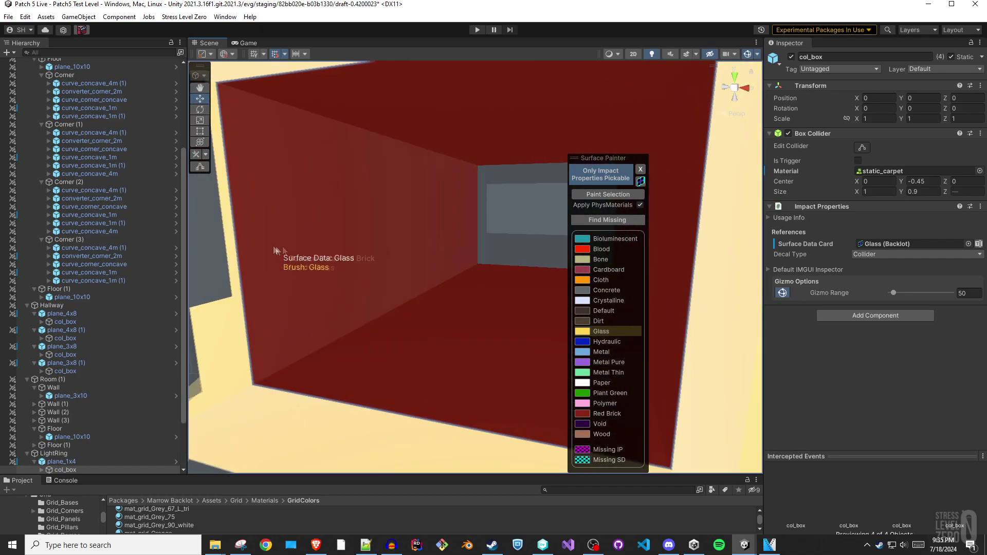
{"action": "scroll", "coordinate": [273, 246], "scroll_direction": "down", "scroll_amount": 3}
{"action": "left_click", "coordinate": [639, 170]}
{"action": "right_click_drag", "start_coordinate": [467, 233], "coordinate": [467, 234]}
{"action": "left_click_drag", "start_coordinate": [467, 234], "coordinate": [326, 300], "text": "alt"}
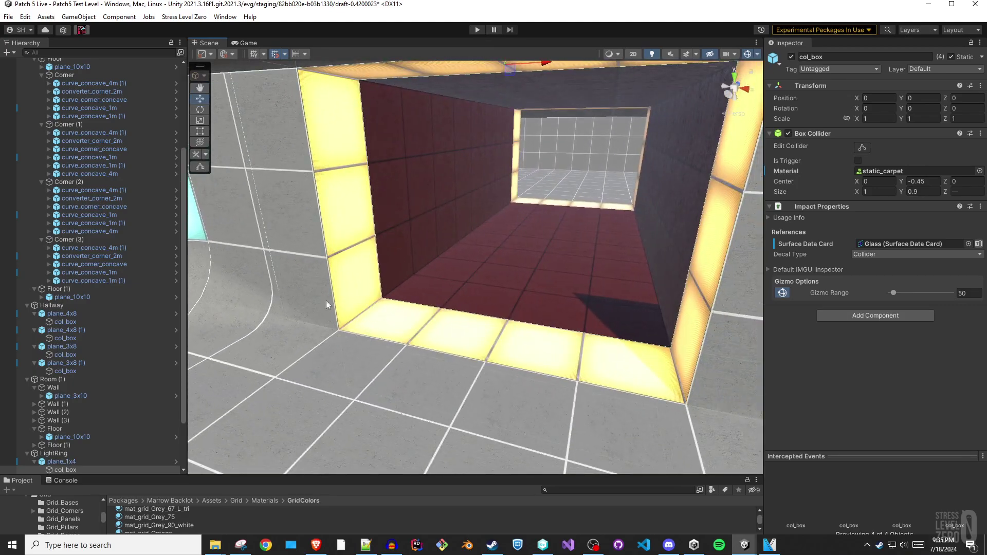
{"action": "left_click", "coordinate": [356, 282]}
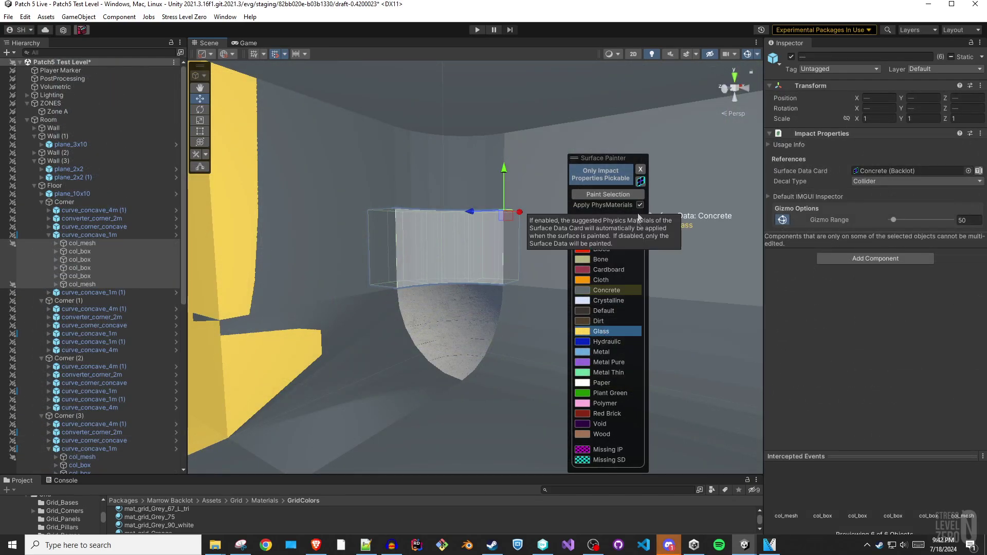
- Paint the curve_concave_1m colliders under Corner and Corner (3) with Glass surface data
{"action": "left_click", "coordinate": [615, 194]}
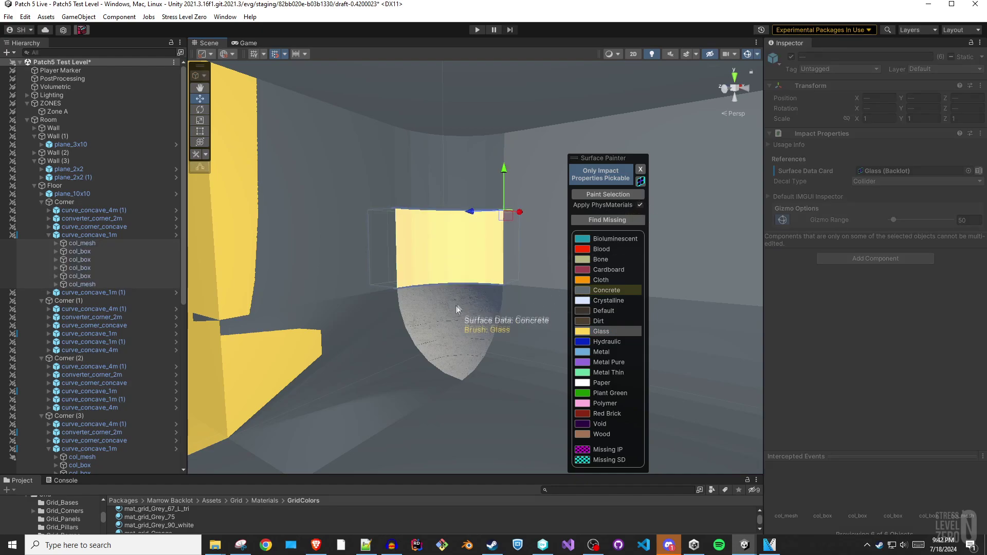
{"action": "right_click_drag", "start_coordinate": [465, 297], "coordinate": [260, 308]}
{"action": "left_click", "coordinate": [91, 433], "text": "shift"}
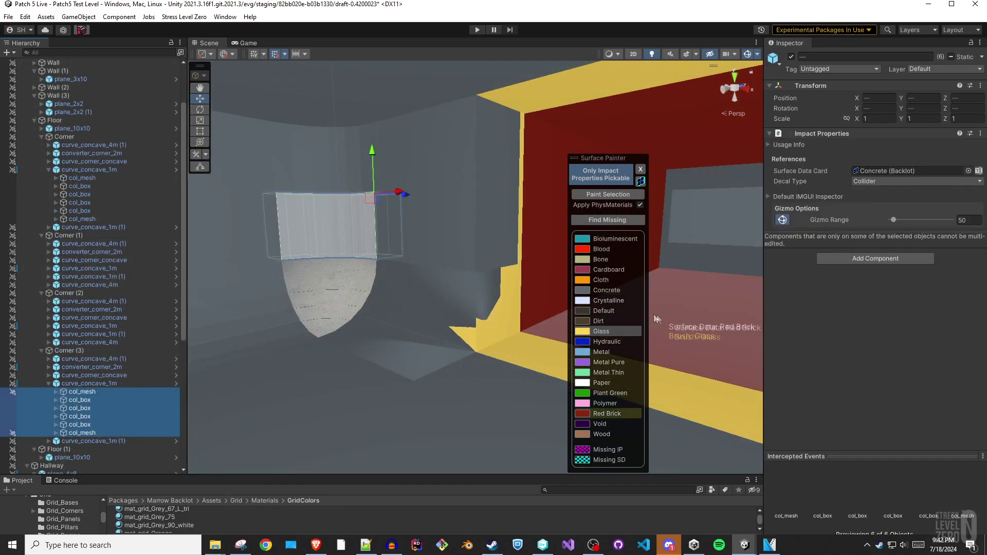
{"action": "left_click", "coordinate": [605, 331]}
{"action": "left_click", "coordinate": [616, 194]}
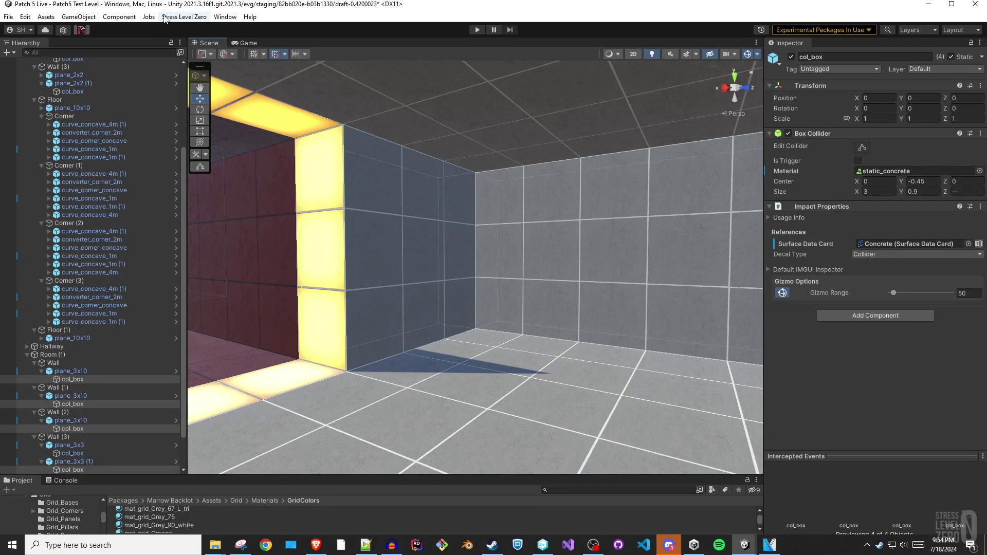
- Open the Impact Properties Utilities window from the Stress Level Zero level tools
{"action": "left_click", "coordinate": [165, 17]}
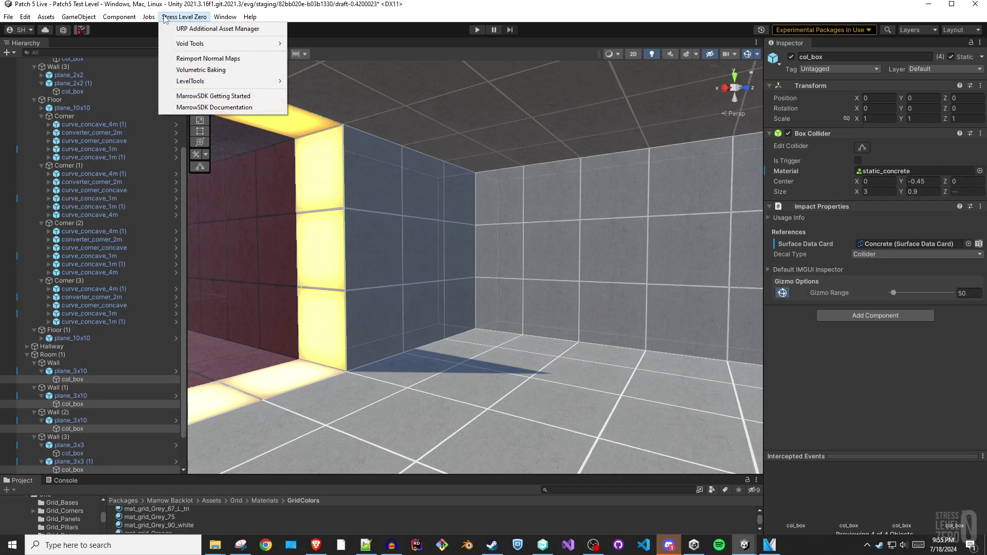
{"action": "mouse_move", "coordinate": [147, 16]}
{"action": "mouse_move", "coordinate": [184, 16]}
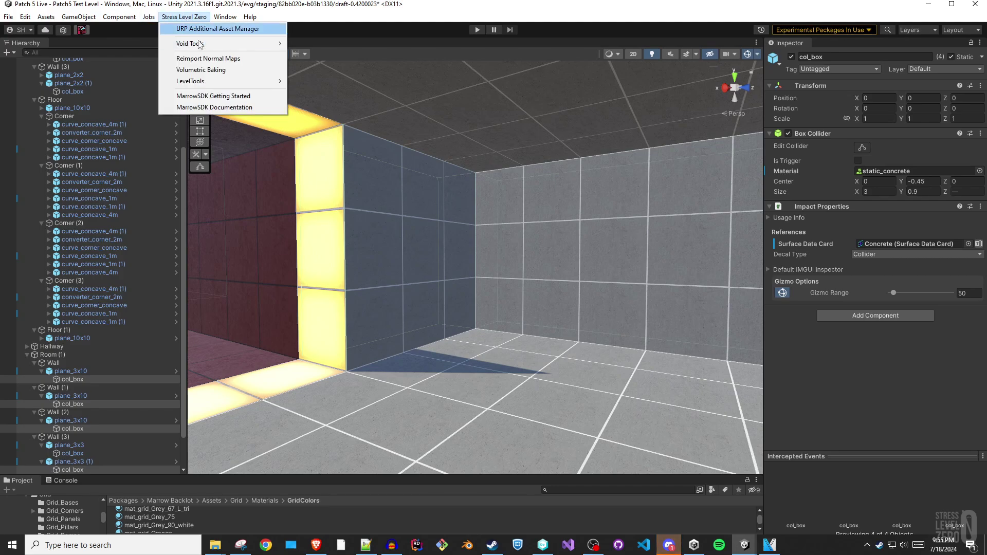
{"action": "mouse_move", "coordinate": [278, 82]}
{"action": "left_click", "coordinate": [330, 83]}
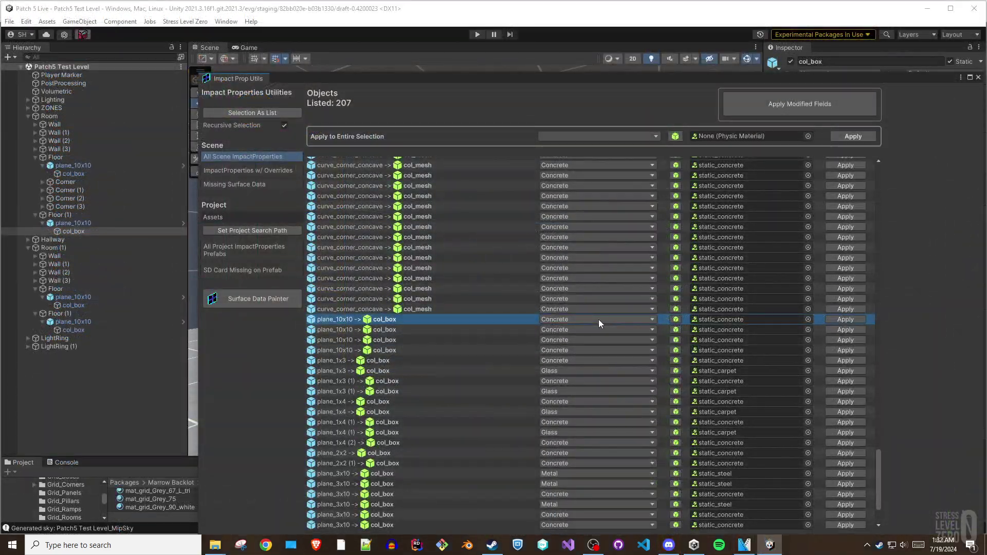
- Set the four plane_10x10 colliders to Wood with the static_woodFloor physics material, and apply all modified surface data and physics materials
{"action": "left_click", "coordinate": [599, 319]}
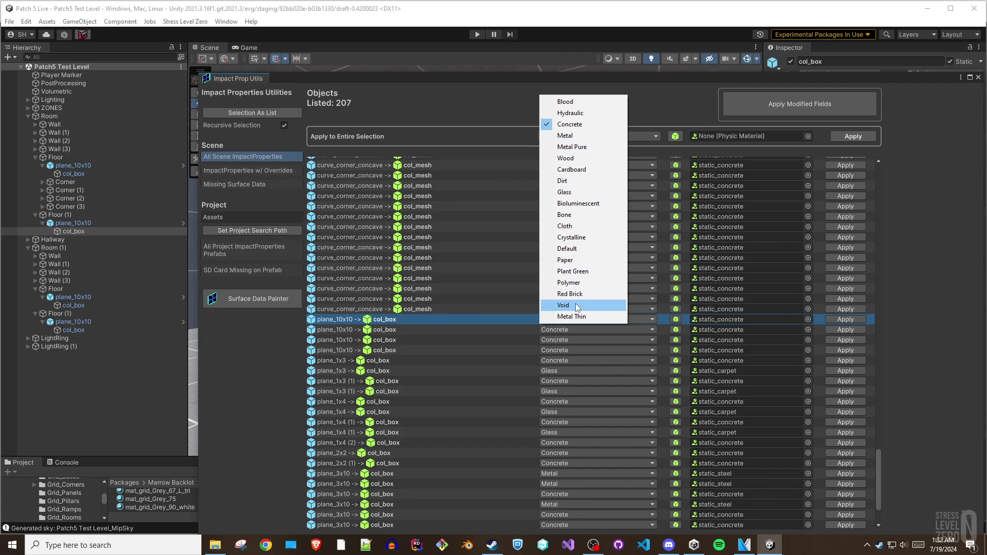
{"action": "left_click", "coordinate": [565, 158]}
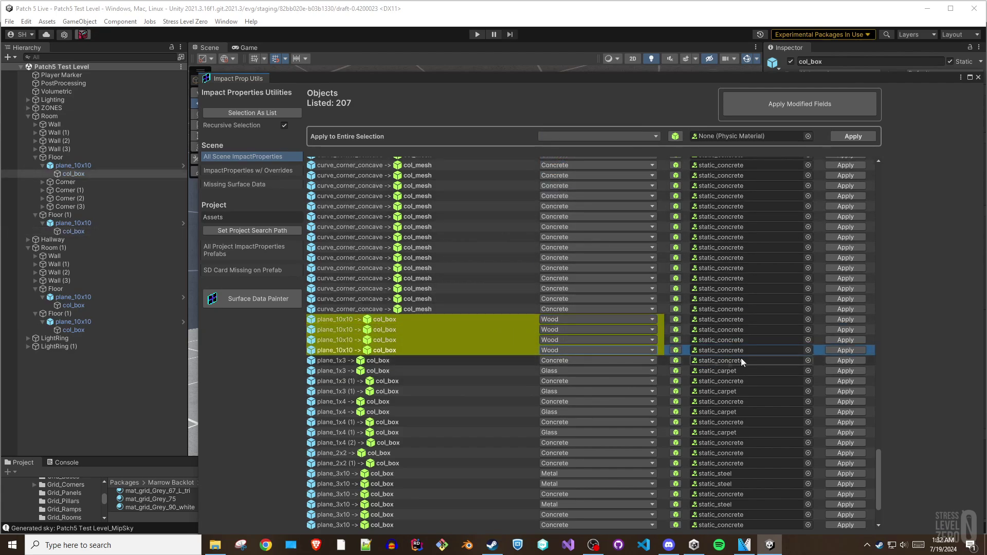
{"action": "left_click", "coordinate": [671, 318]}
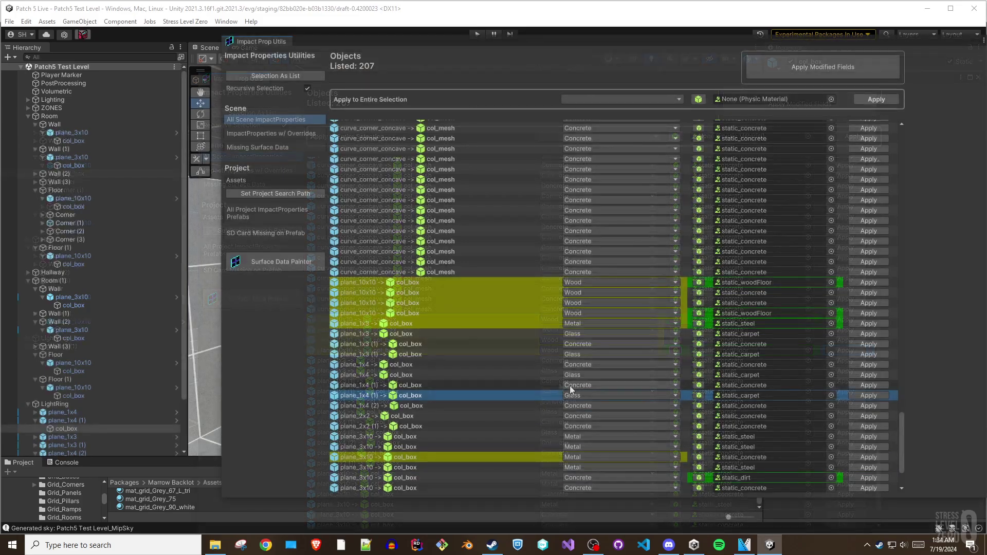
{"action": "left_click", "coordinate": [838, 67]}
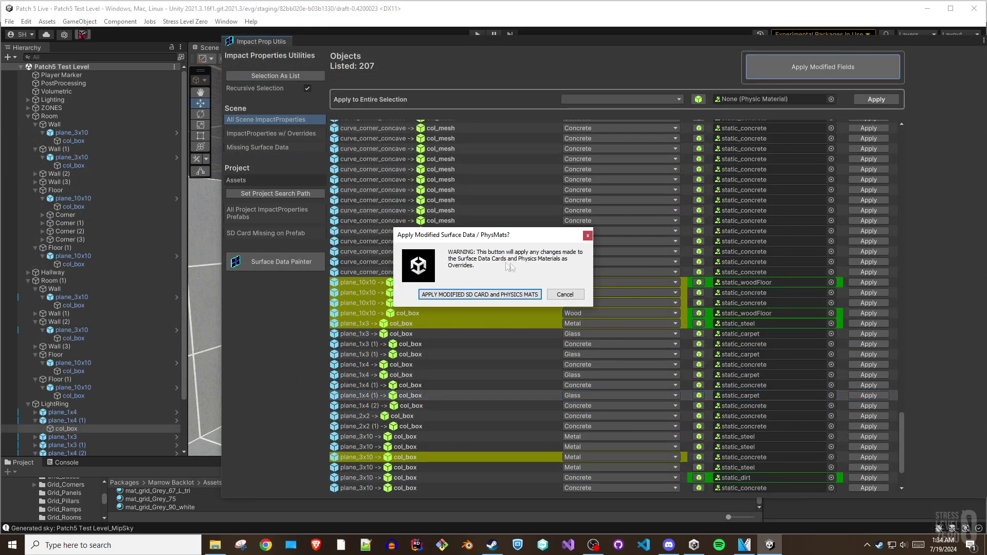
{"action": "left_click", "coordinate": [482, 295]}
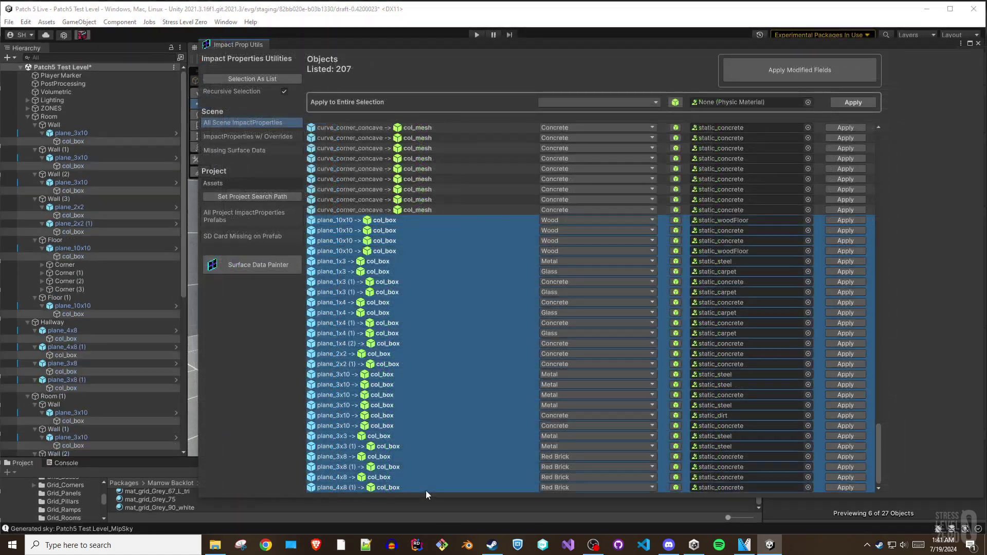
- Exclude the Glass plane_1x3, plane_1x4 and plane_1x4 (1) colliders from the selected planes and apply Concrete with its matching physics material to the rest
{"action": "left_click", "coordinate": [340, 314], "text": "ctrl"}
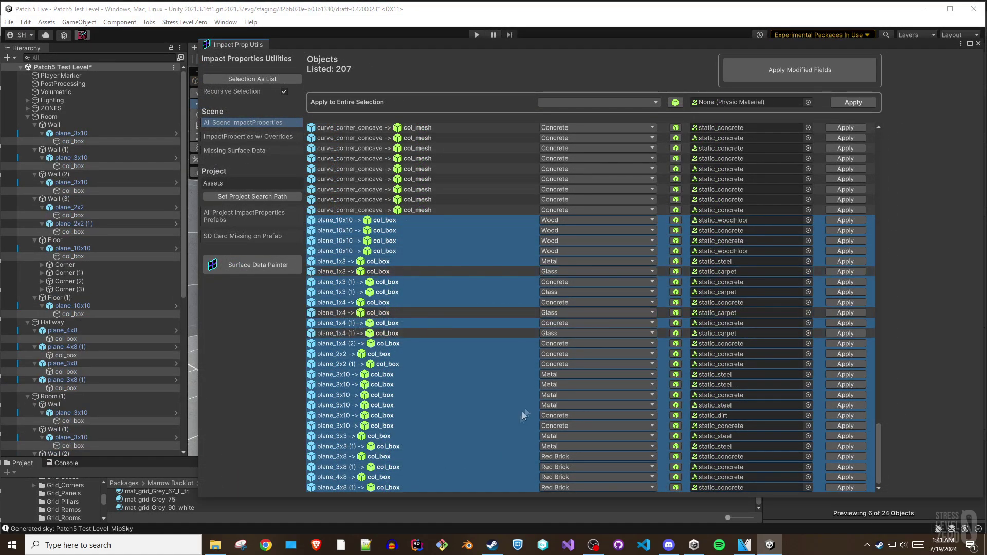
{"action": "left_click", "coordinate": [621, 102]}
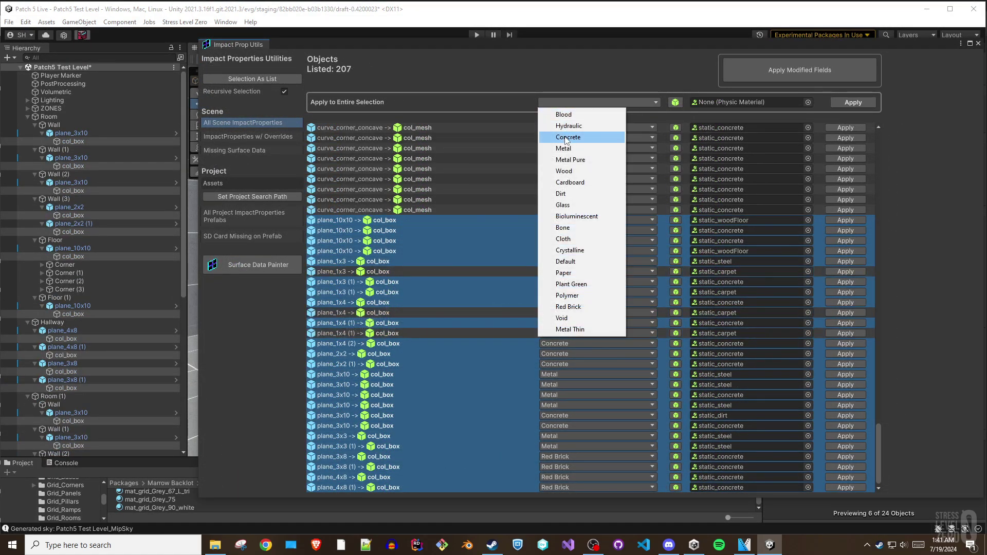
{"action": "left_click", "coordinate": [625, 134]}
{"action": "left_click", "coordinate": [676, 103]}
{"action": "left_click", "coordinate": [854, 102]}
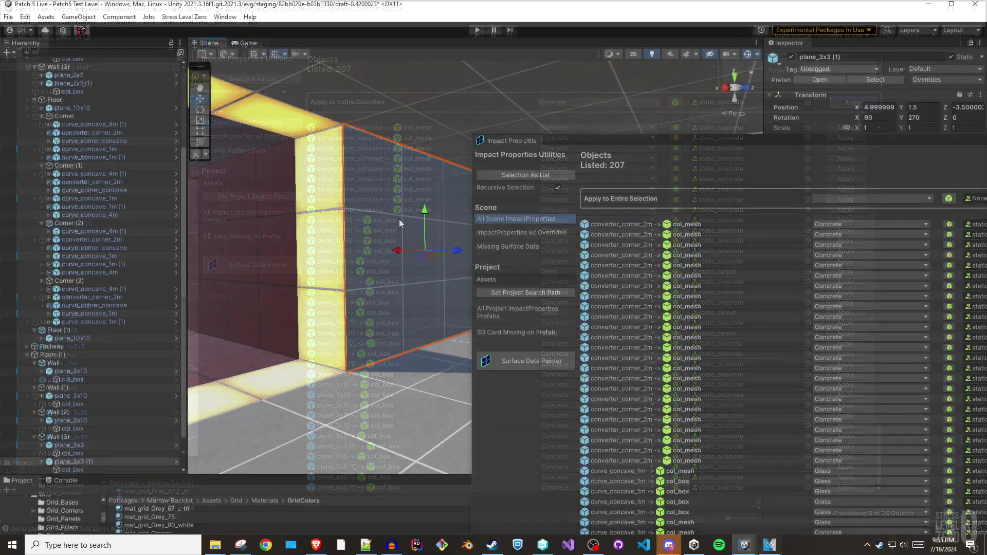
- List the five wall planes of Room (1) from a scene selection and apply Metal with the static_steel physics material to all of them
{"action": "left_click", "coordinate": [307, 230], "text": "shift"}
{"action": "right_click_drag", "start_coordinate": [307, 230], "coordinate": [444, 234]}
{"action": "left_click", "coordinate": [331, 193], "text": "shift"}
{"action": "right_click_drag", "start_coordinate": [313, 218], "coordinate": [539, 215]}
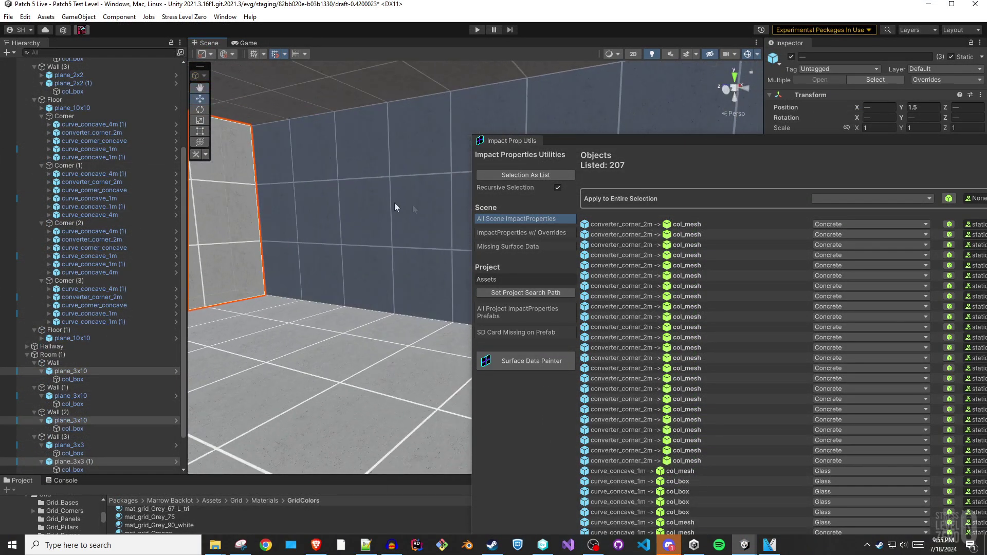
{"action": "left_click", "coordinate": [360, 196], "text": "shift"}
{"action": "right_click_drag", "start_coordinate": [360, 196], "coordinate": [591, 211]}
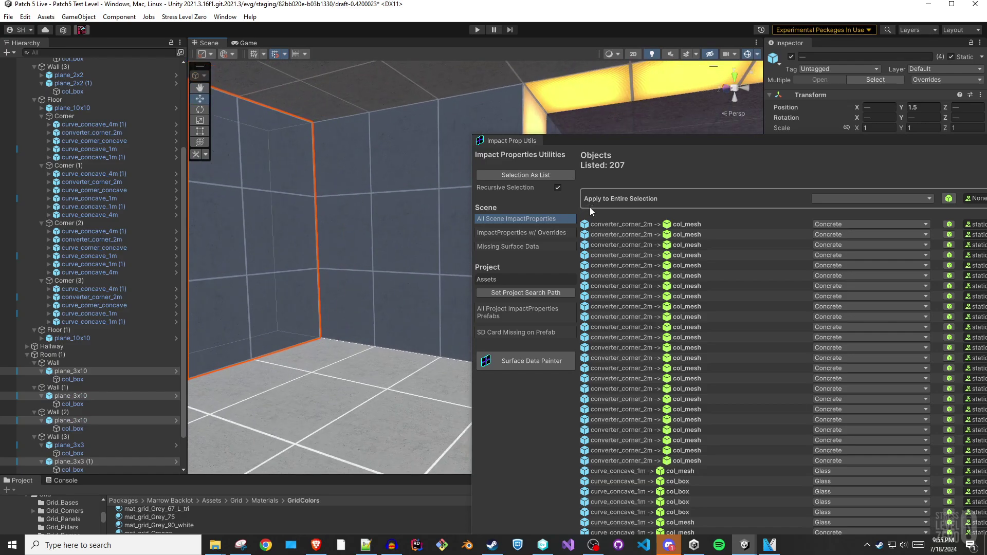
{"action": "left_click", "coordinate": [384, 201], "text": "shift"}
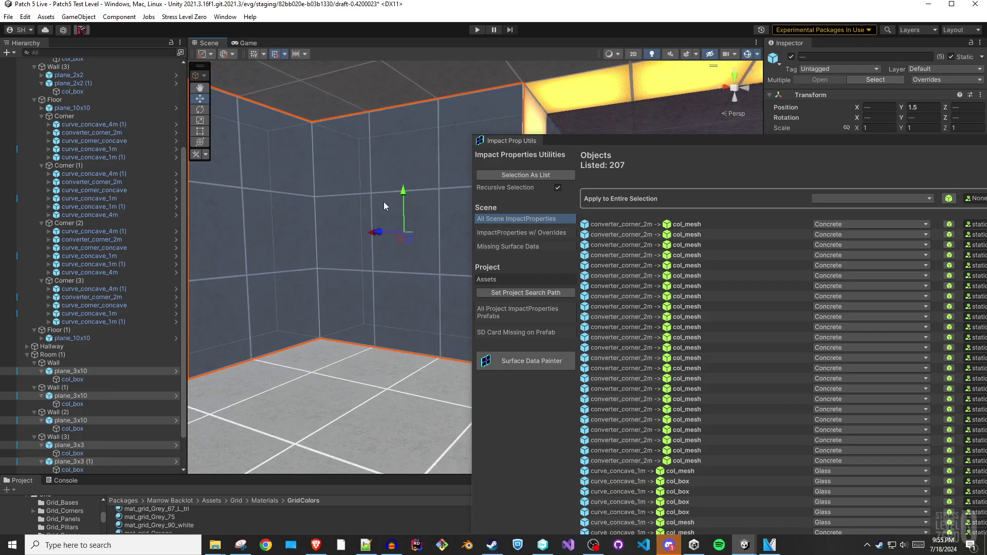
{"action": "left_click", "coordinate": [545, 174]}
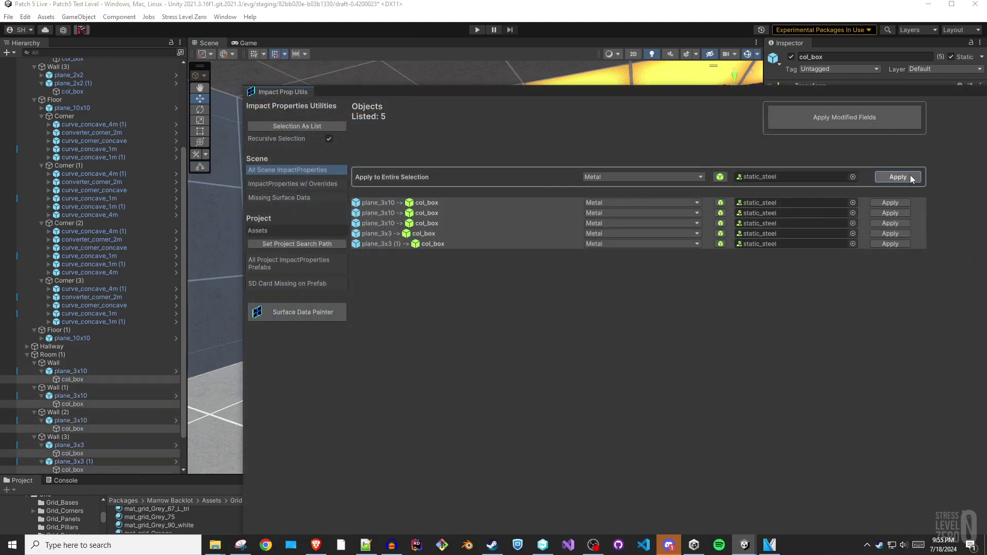
{"action": "left_click", "coordinate": [898, 177]}
- Open the Surface Painter and look around Room (1) to check the surface data colours on its walls
{"action": "left_click", "coordinate": [313, 310]}
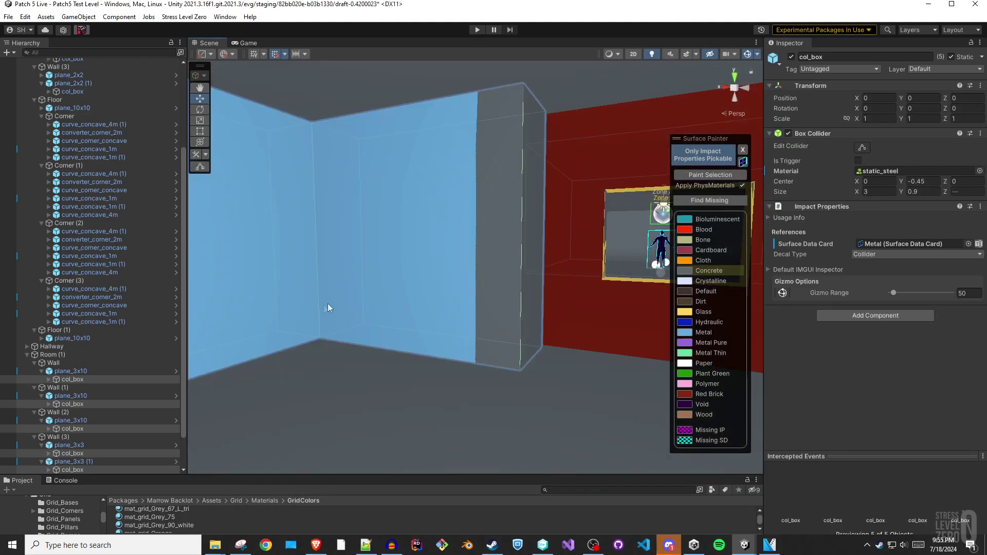
{"action": "right_click_drag", "start_coordinate": [459, 263], "coordinate": [902, 270]}
{"action": "right_click_drag", "start_coordinate": [558, 260], "coordinate": [592, 258]}
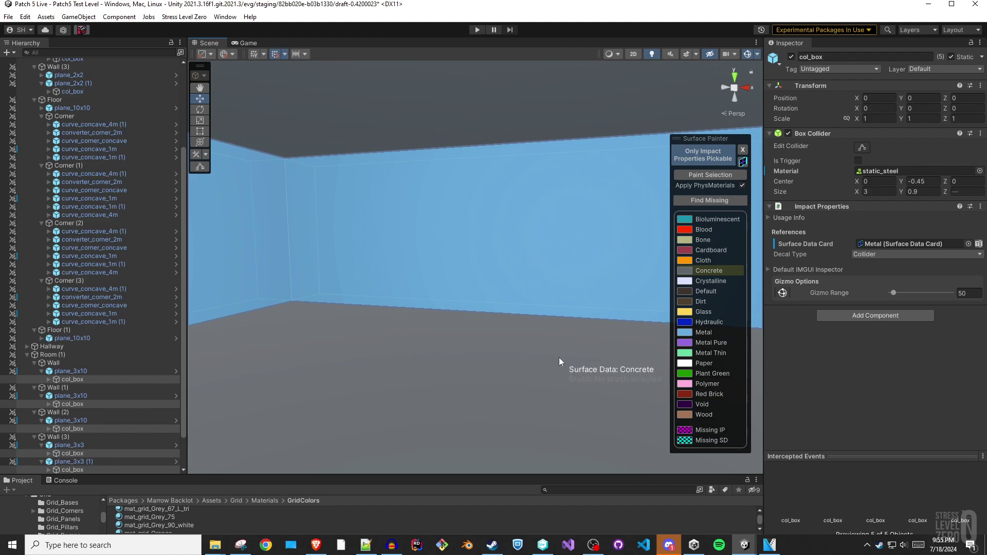